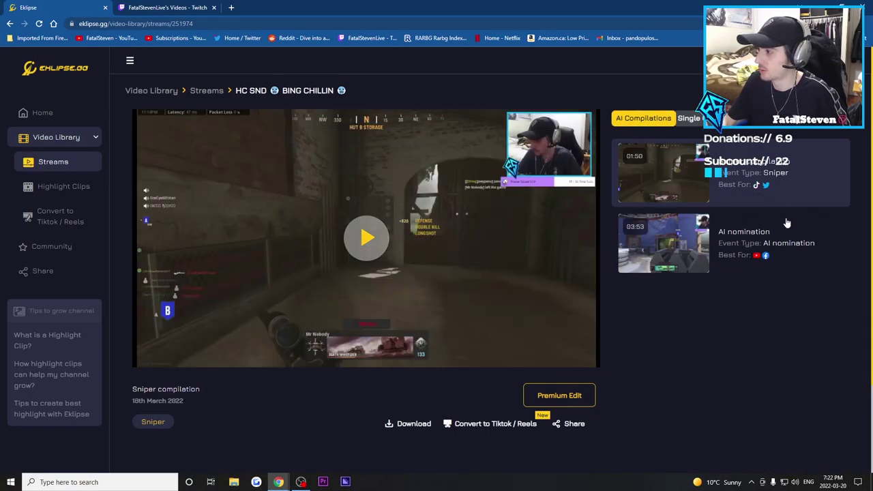
# Step: Load and play the AI nomination compilation, jumping to a kill marker on the seek bar
pyautogui.click(690, 257)
pyautogui.click(372, 241)
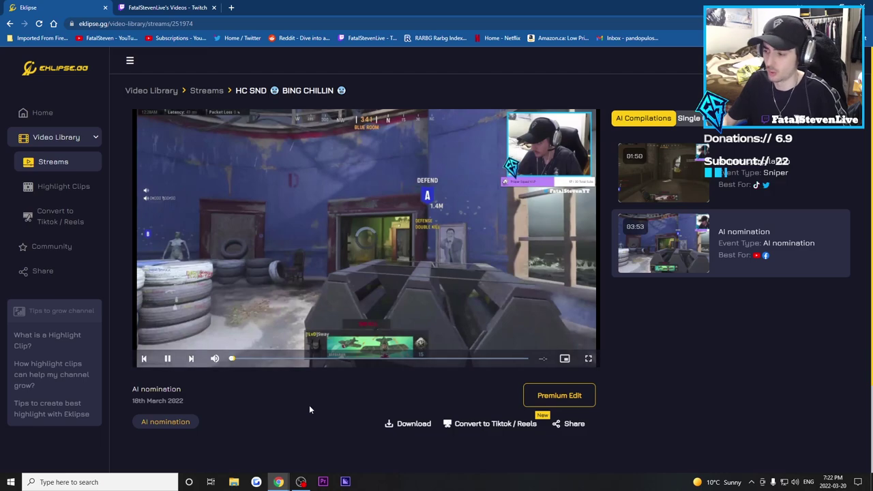
pyautogui.moveTo(341, 362)
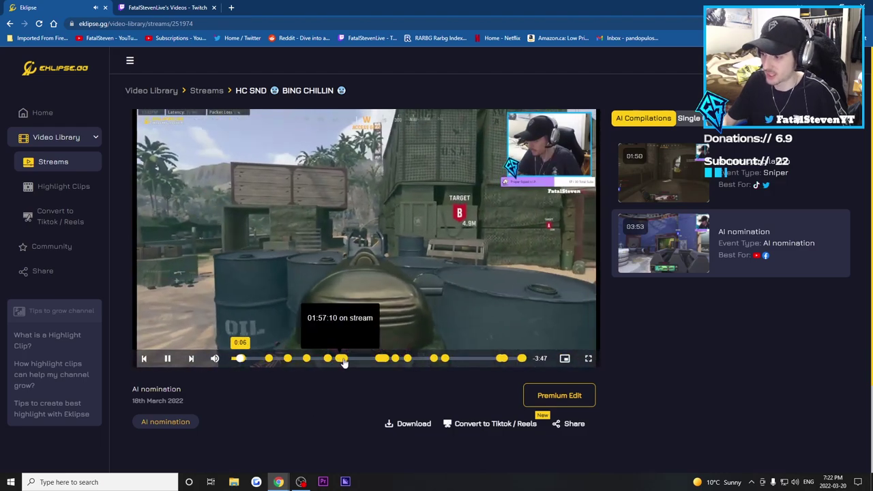
pyautogui.click(381, 360)
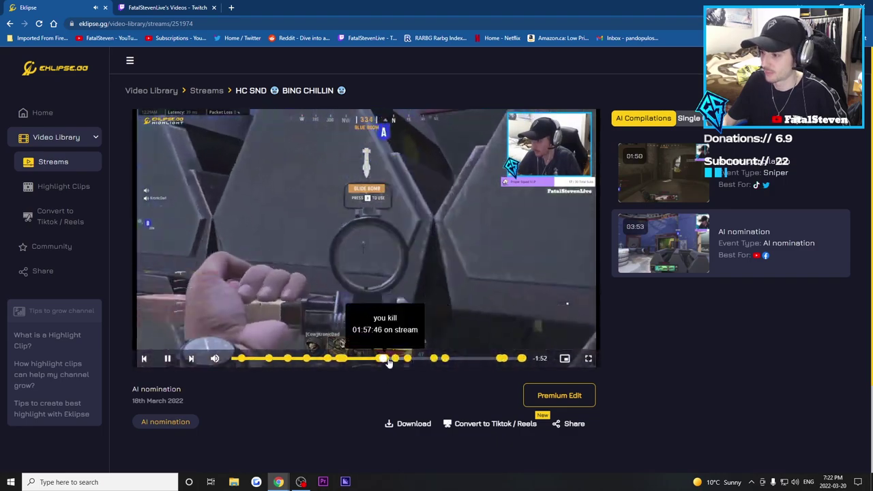
# Step: Pause the compilation and go to the Highlight Clips library
pyautogui.moveTo(396, 361)
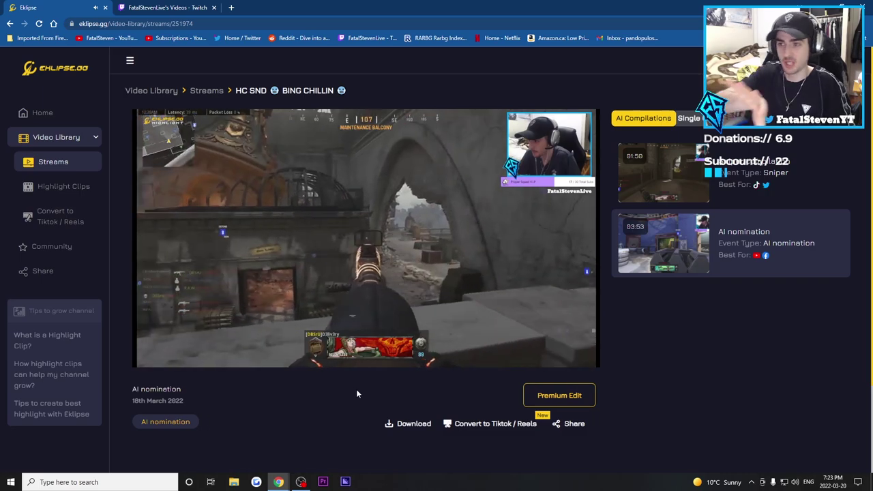
pyautogui.moveTo(377, 285)
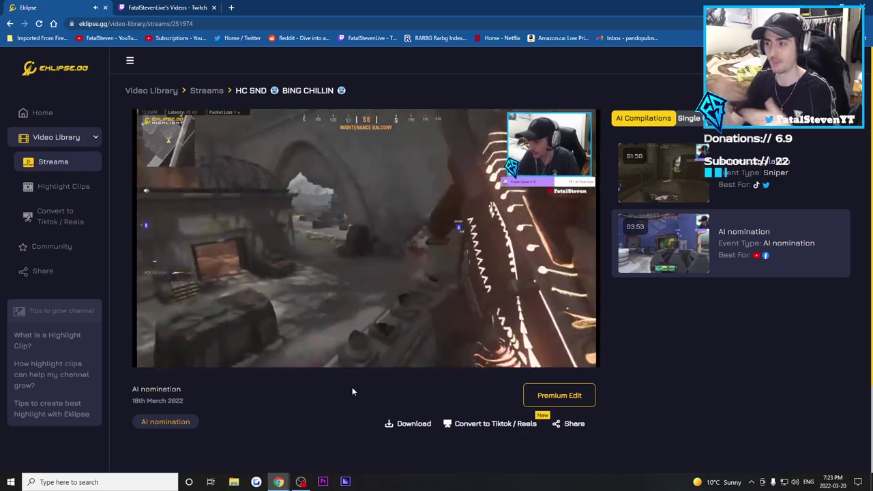
pyautogui.moveTo(322, 299)
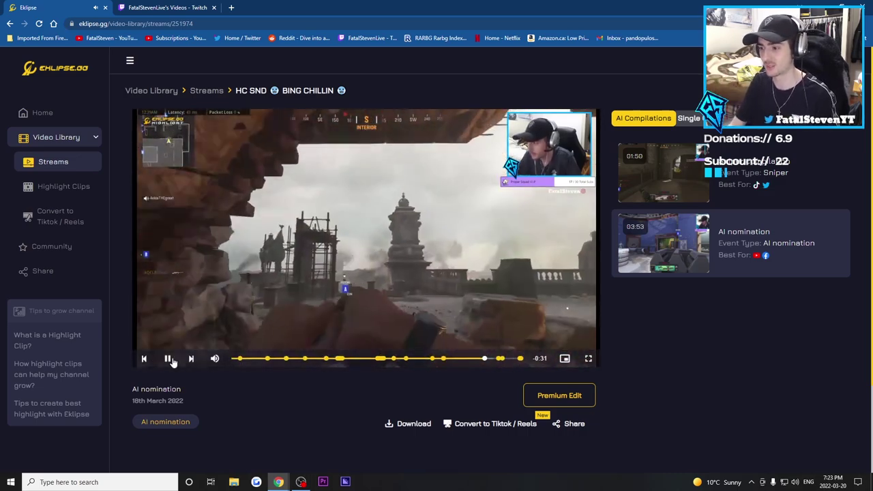
pyautogui.click(167, 358)
pyautogui.click(60, 188)
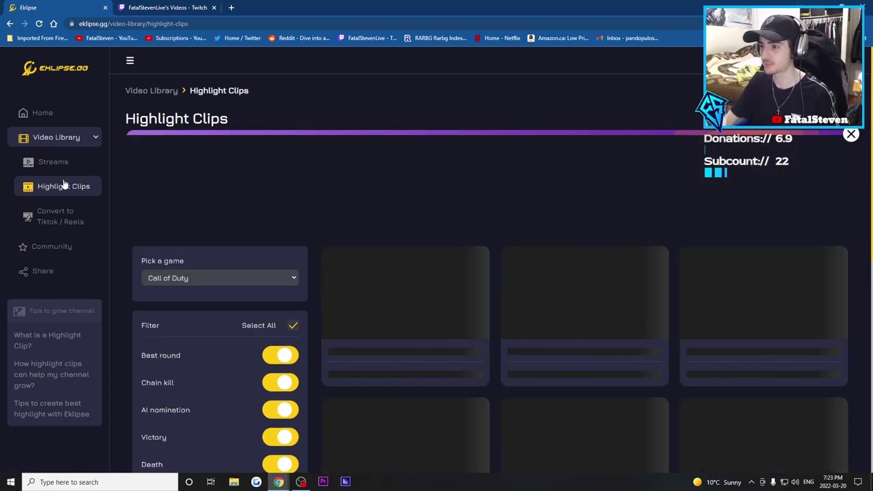
# Step: Clear Select All and enable only the Chain kill filter
pyautogui.scroll(-2, 471, 196)
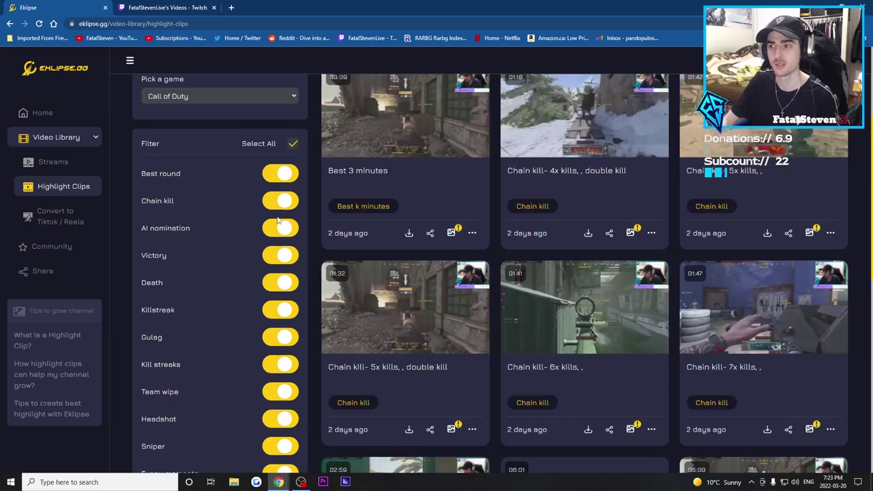
pyautogui.scroll(-1, 277, 220)
pyautogui.scroll(2, 253, 287)
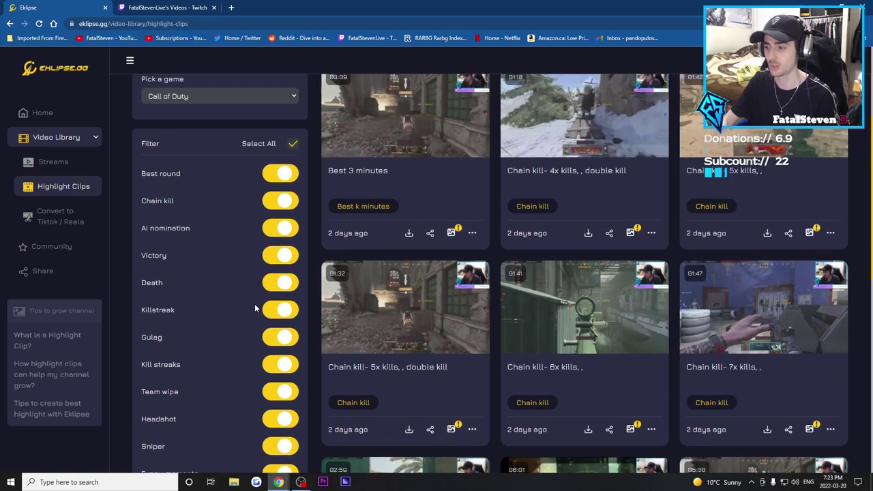
pyautogui.click(292, 188)
pyautogui.click(276, 200)
# Step: Browse the chain-kill clips, then go to the Convert to TikTok / Reels page
pyautogui.scroll(1, 241, 202)
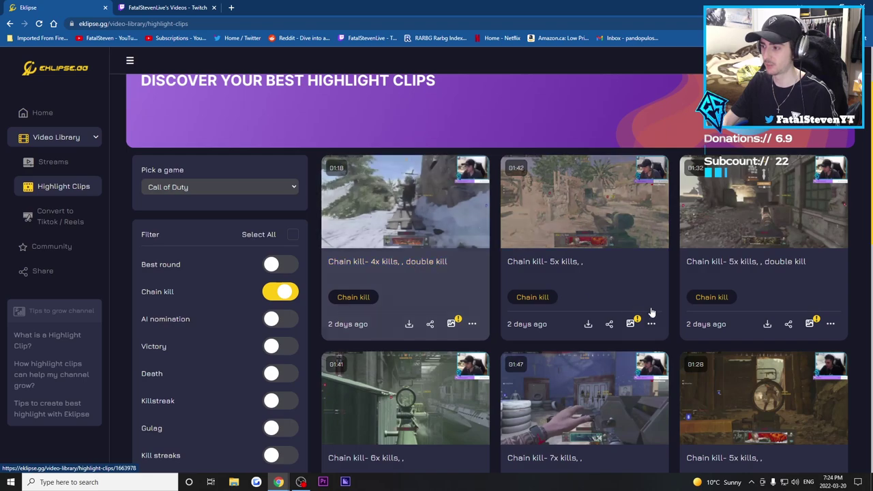
pyautogui.scroll(-1, 551, 248)
pyautogui.scroll(-3, 805, 260)
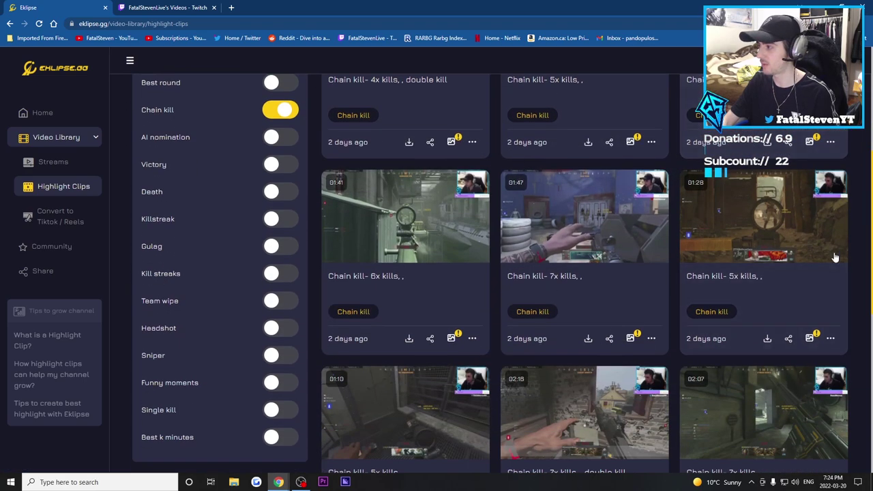
pyautogui.scroll(-1, 498, 281)
pyautogui.scroll(-5, 436, 301)
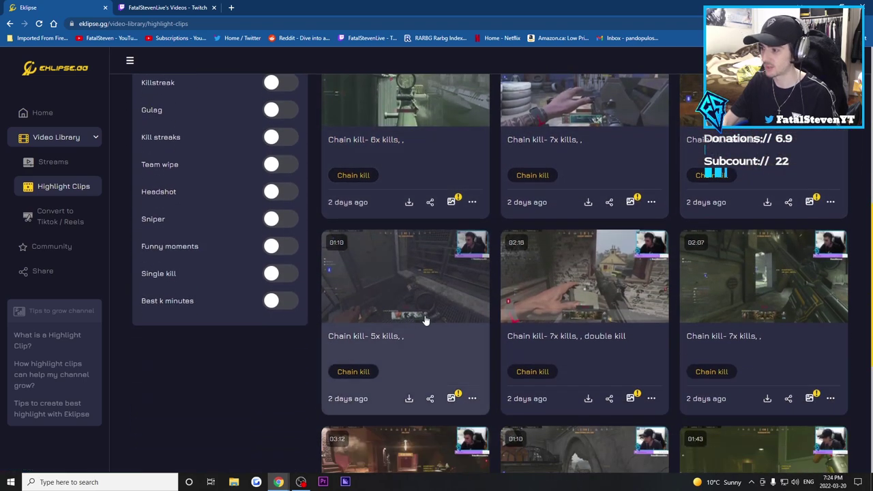
pyautogui.scroll(-1, 749, 267)
pyautogui.scroll(-3, 750, 267)
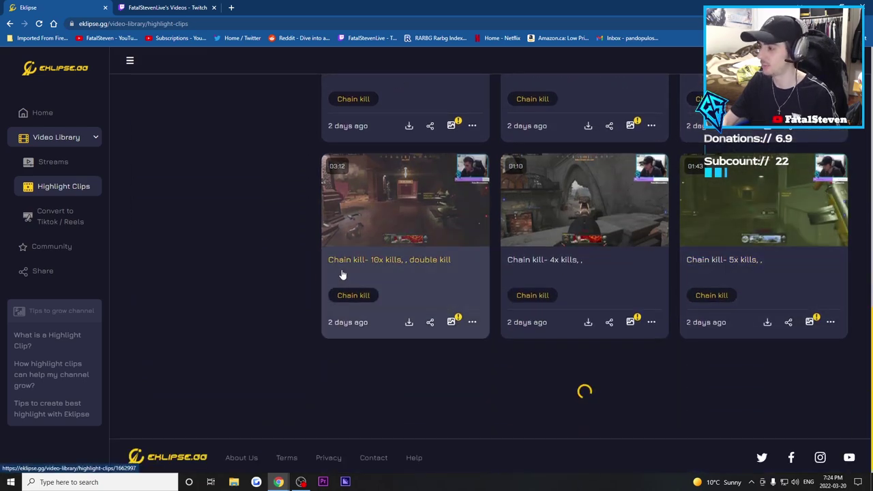
pyautogui.scroll(10, 552, 297)
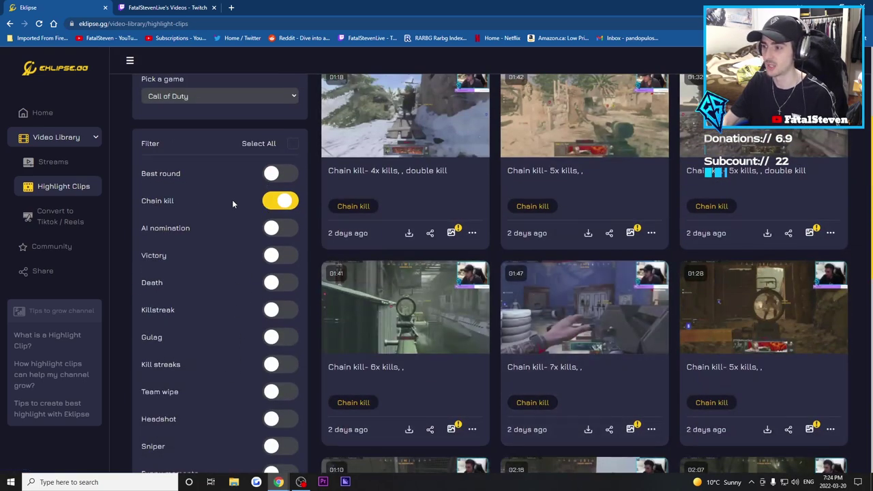
pyautogui.scroll(-1, 232, 203)
pyautogui.scroll(-2, 220, 409)
pyautogui.scroll(3, 220, 279)
pyautogui.scroll(-4, 223, 279)
pyautogui.scroll(8, 271, 315)
pyautogui.click(60, 216)
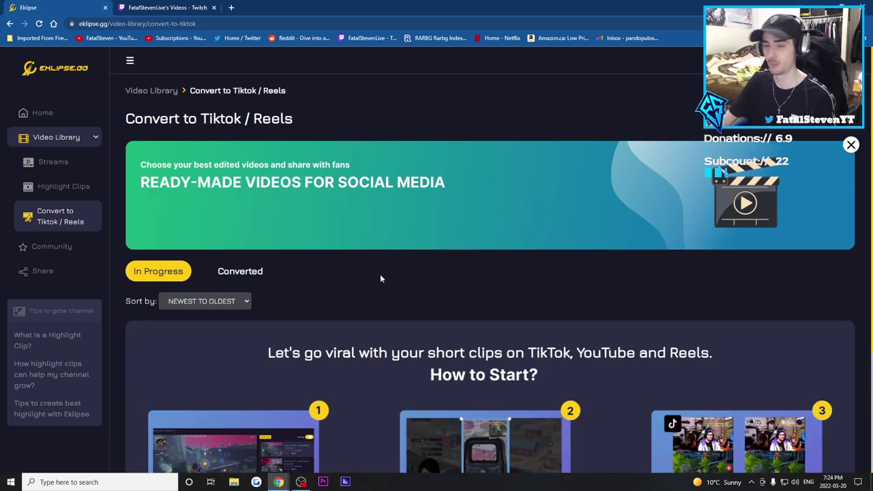
# Step: Open the 'Chain kill- 4x kills, , double kill' clip and start its TikTok / Reels conversion
pyautogui.scroll(-3, 381, 278)
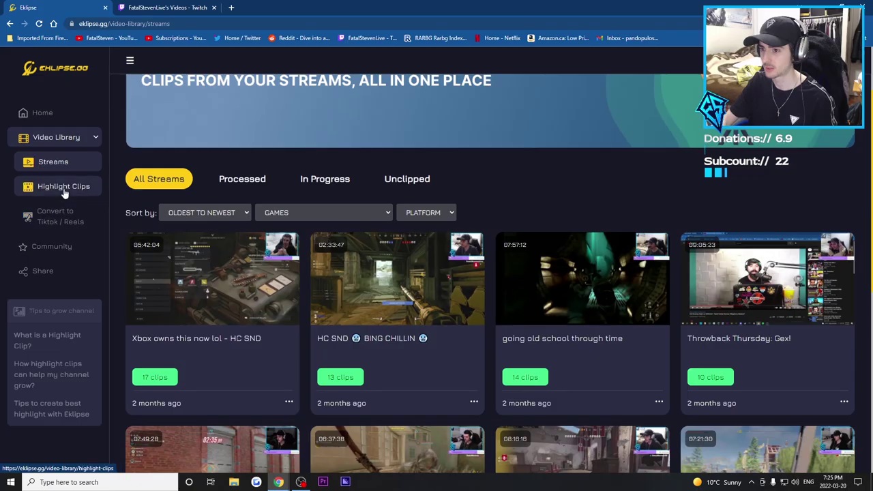
pyautogui.click(64, 186)
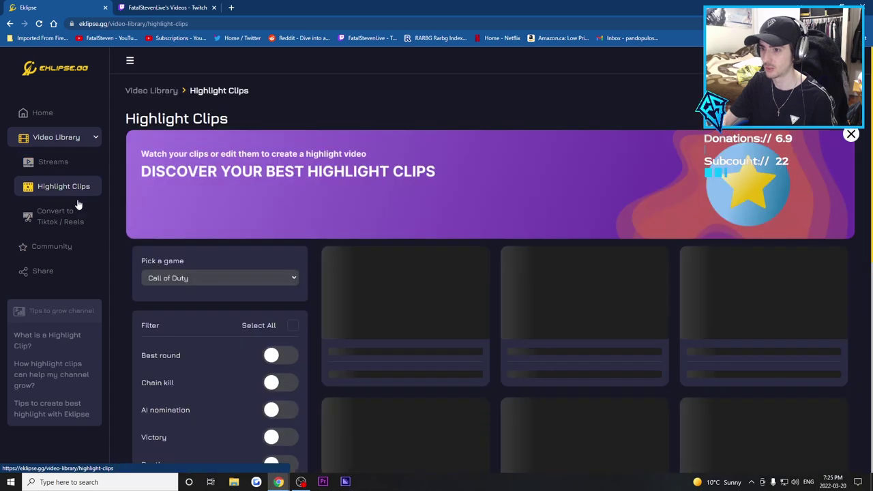
pyautogui.click(281, 383)
pyautogui.scroll(-2, 280, 382)
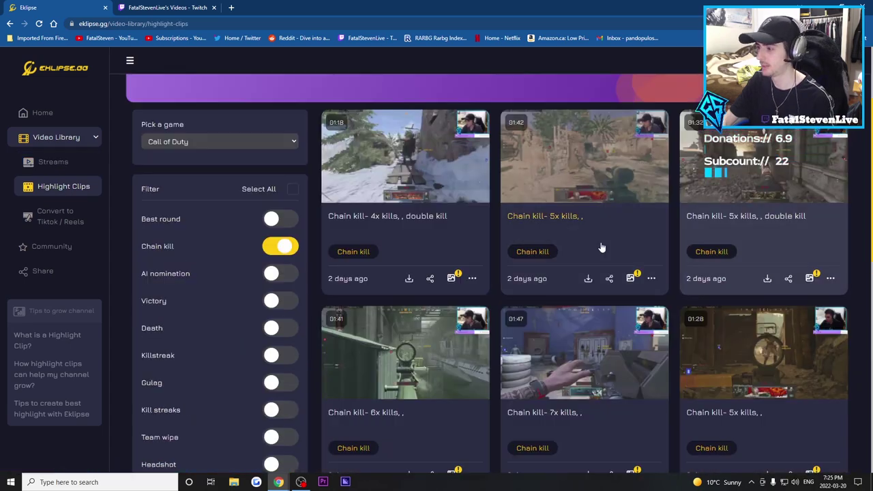
pyautogui.click(431, 232)
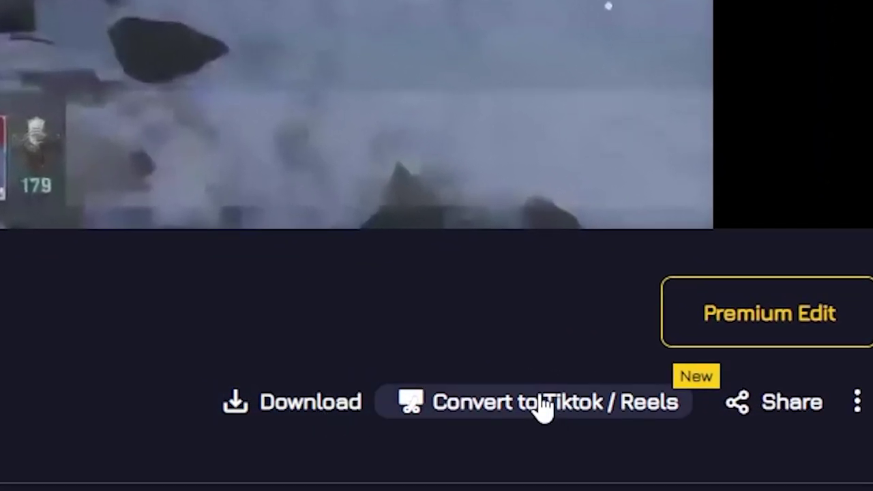
pyautogui.click(534, 387)
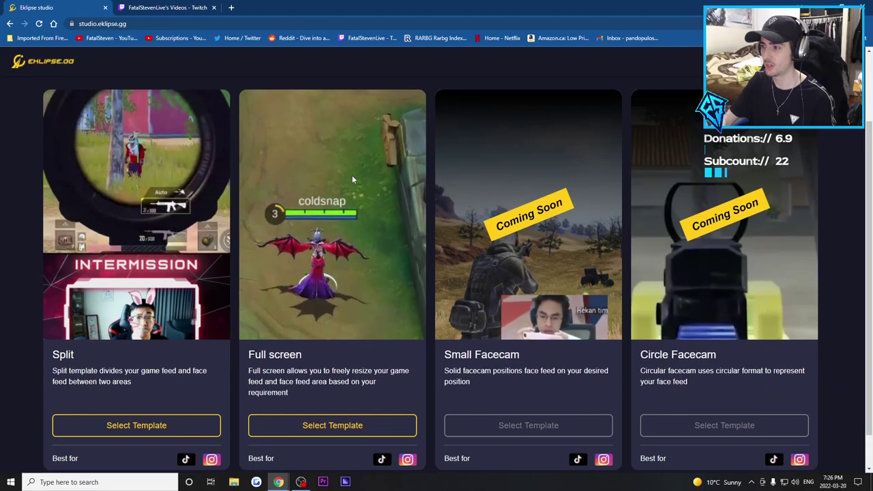
# Step: Choose the Split template, stacking facecam and gameplay in the vertical frame
pyautogui.scroll(1, 154, 421)
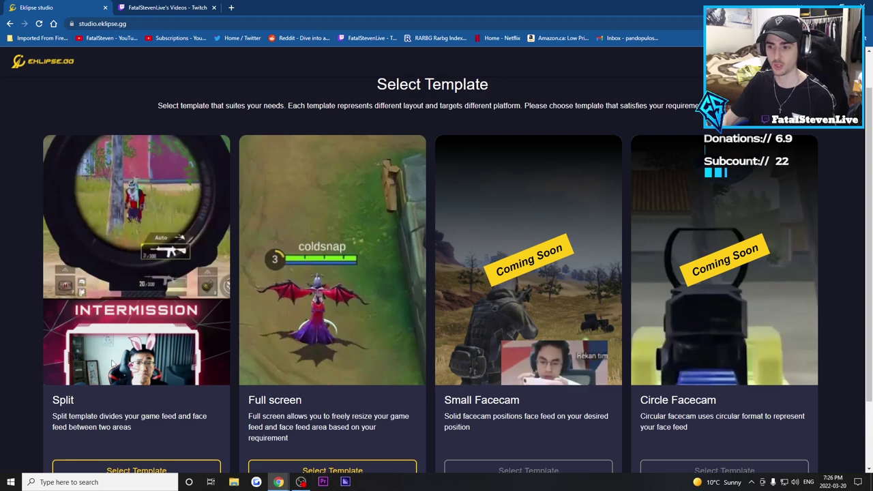
pyautogui.scroll(-1, 205, 273)
pyautogui.scroll(1, 302, 365)
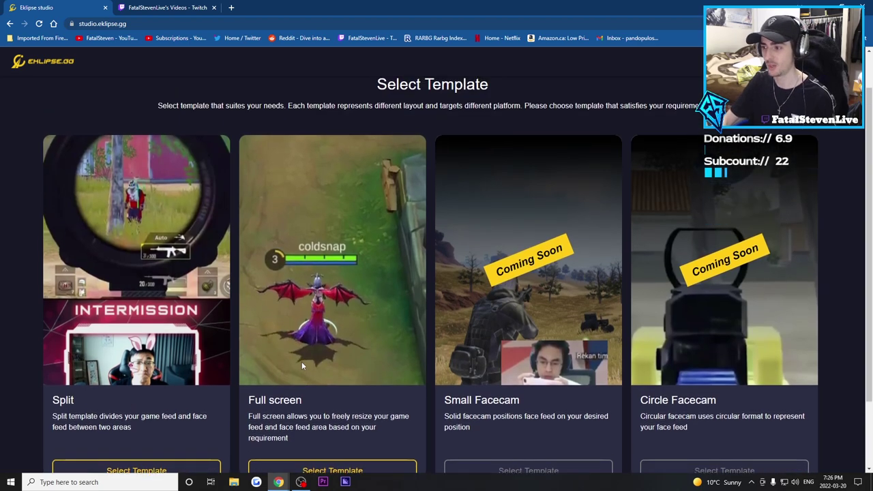
pyautogui.scroll(-1, 425, 255)
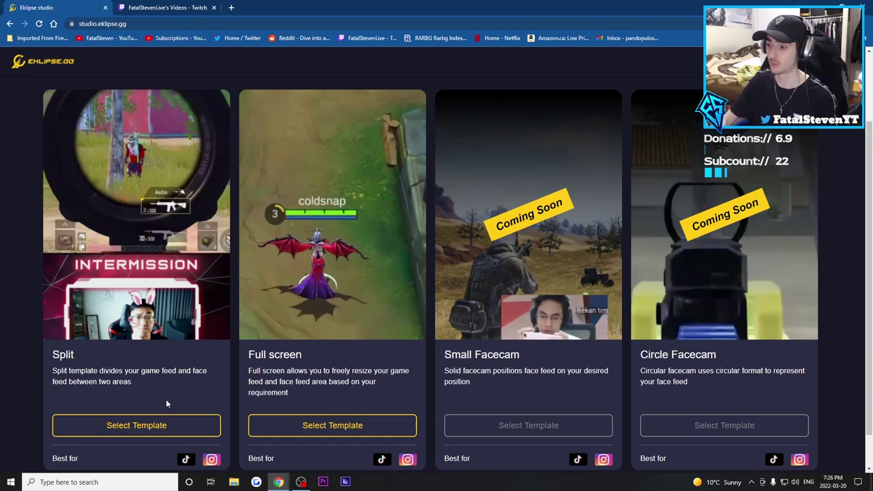
pyautogui.click(121, 428)
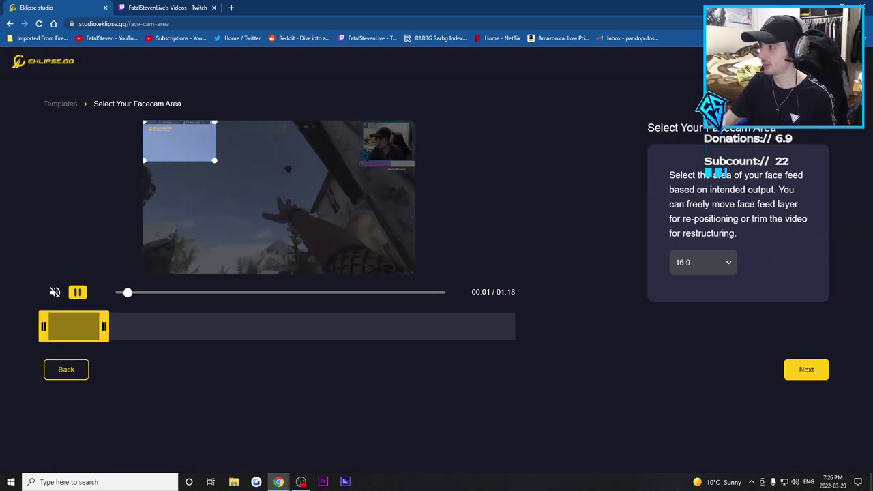
# Step: Fit the facecam box over the top-right webcam, lengthen the trim range, and keep 16:9
pyautogui.moveTo(182, 137); pyautogui.dragTo(383, 140)
pyautogui.moveTo(343, 164); pyautogui.dragTo(362, 153)
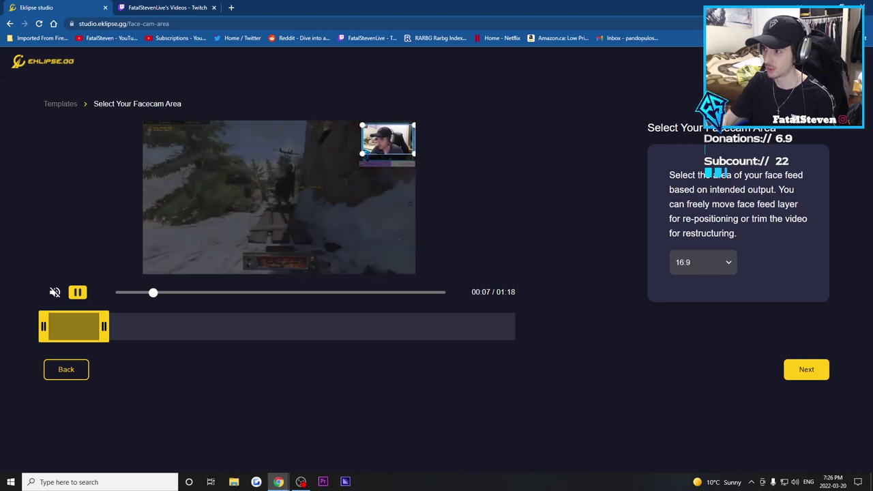
pyautogui.moveTo(104, 328); pyautogui.dragTo(368, 328)
pyautogui.moveTo(151, 328); pyautogui.dragTo(41, 328)
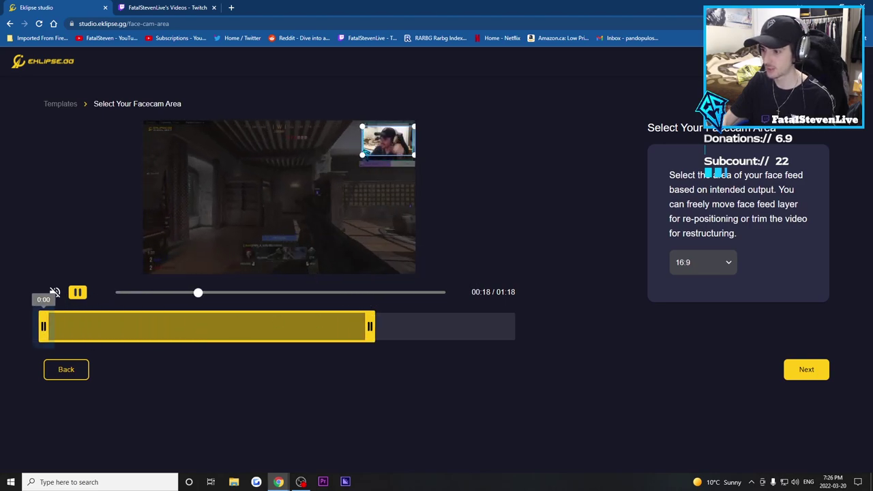
pyautogui.moveTo(352, 328); pyautogui.dragTo(43, 327)
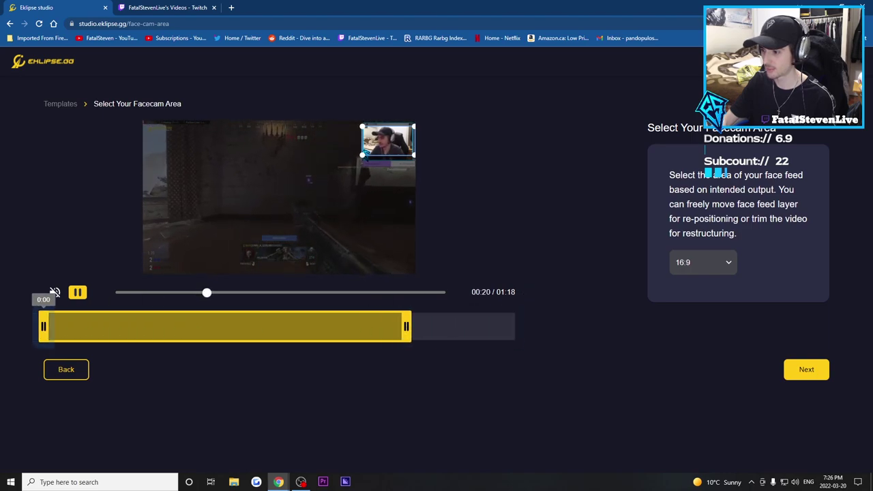
pyautogui.click(730, 266)
pyautogui.click(807, 370)
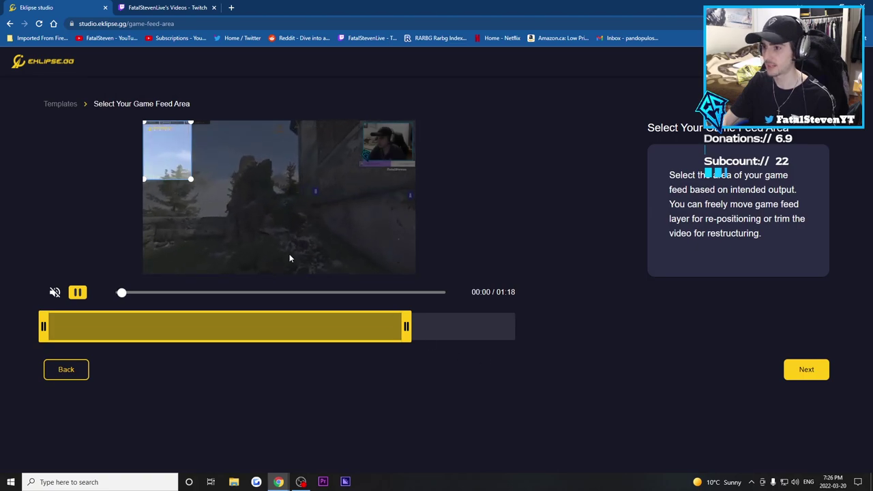
# Step: Size and centre the game feed box on the central gameplay, then continue to preview
pyautogui.moveTo(191, 178); pyautogui.dragTo(353, 284)
pyautogui.moveTo(216, 244); pyautogui.dragTo(293, 247)
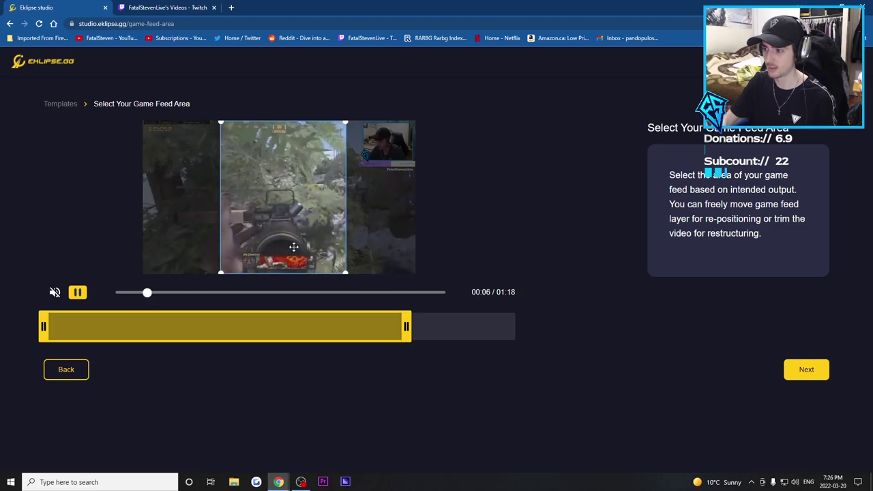
pyautogui.moveTo(293, 247); pyautogui.dragTo(266, 219)
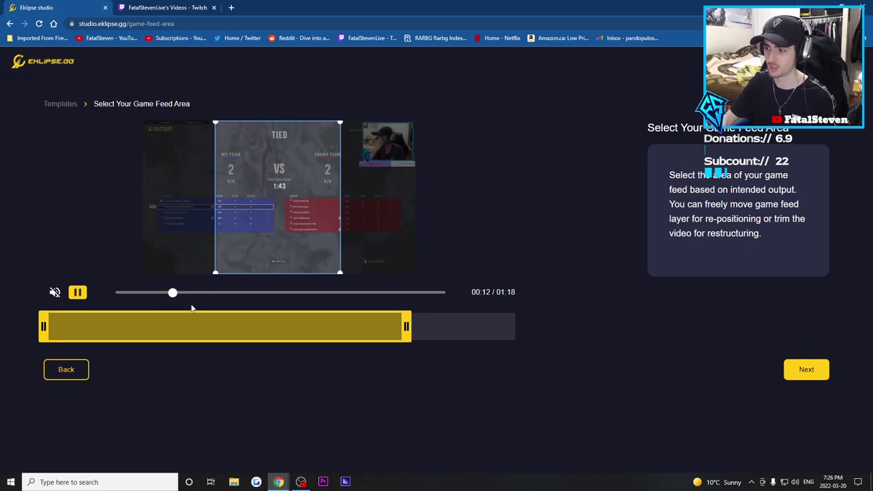
pyautogui.click(806, 369)
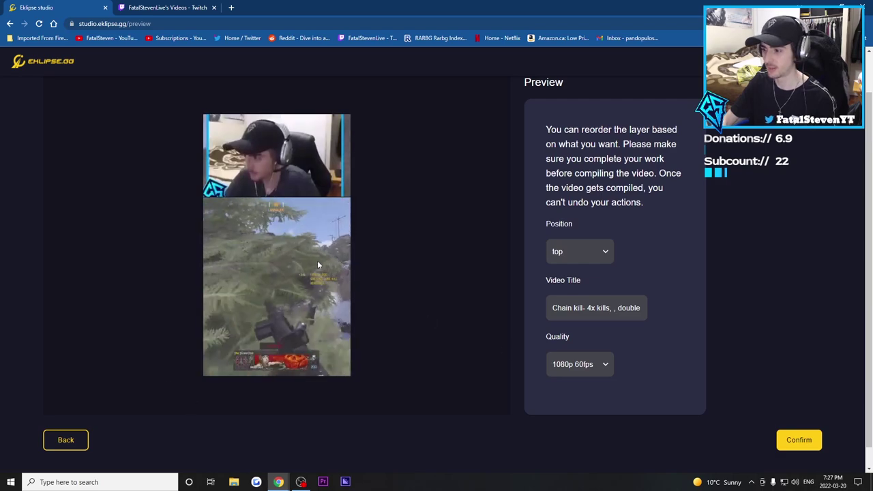
# Step: Confirm the vertical clip with position top at 1080p 60fps and dismiss the transcoding notice
pyautogui.scroll(1, 285, 221)
pyautogui.scroll(-1, 281, 210)
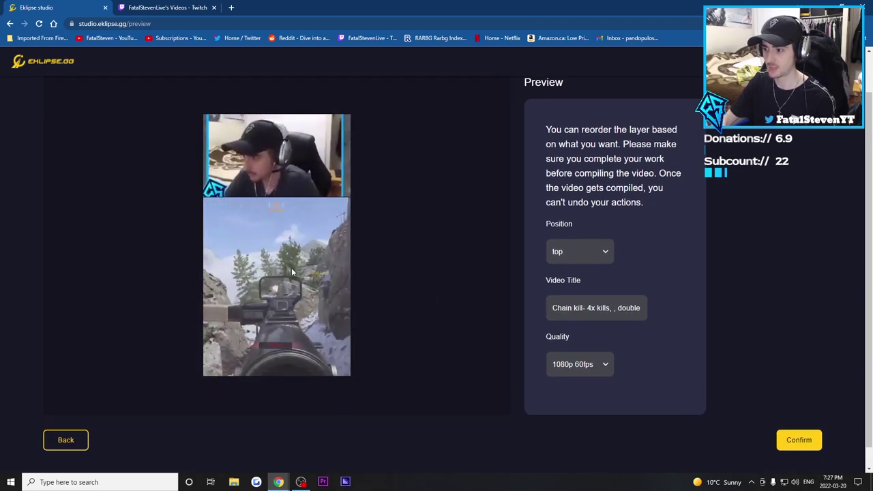
pyautogui.click(812, 441)
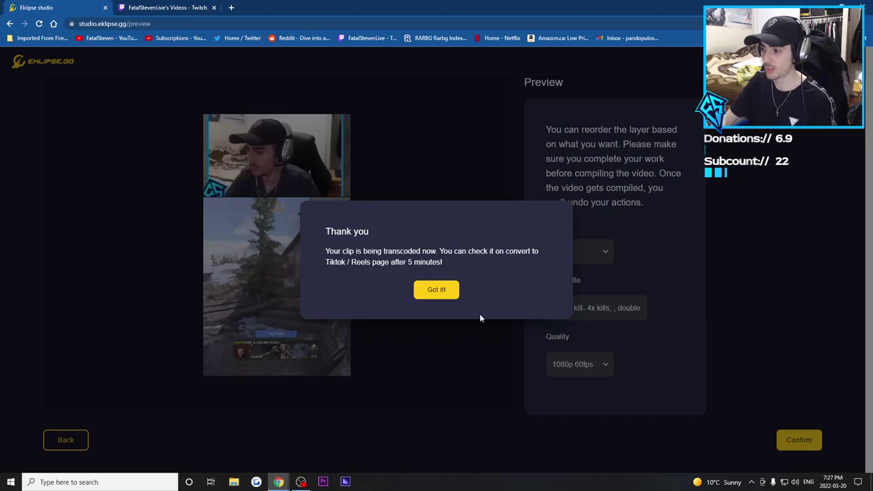
pyautogui.click(442, 293)
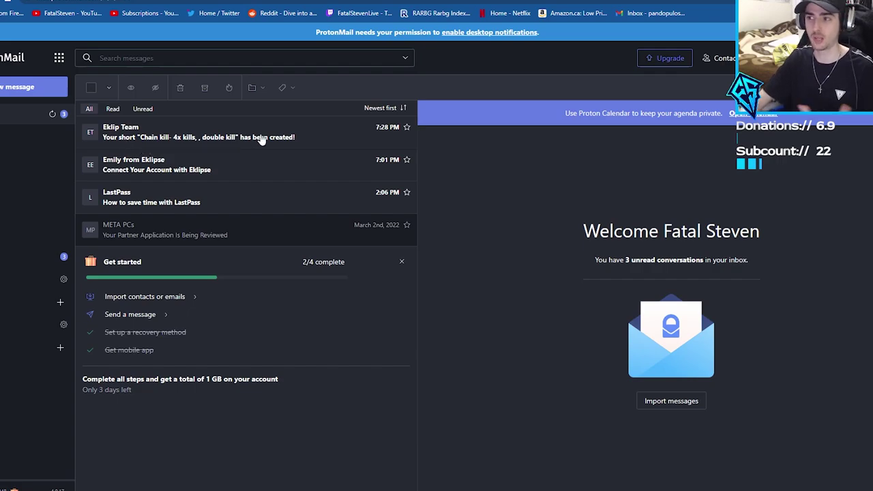
# Step: Open the Eklip Team e-mail and download the chain-kill MP4 from its link, skipping future prompts
pyautogui.click(153, 146)
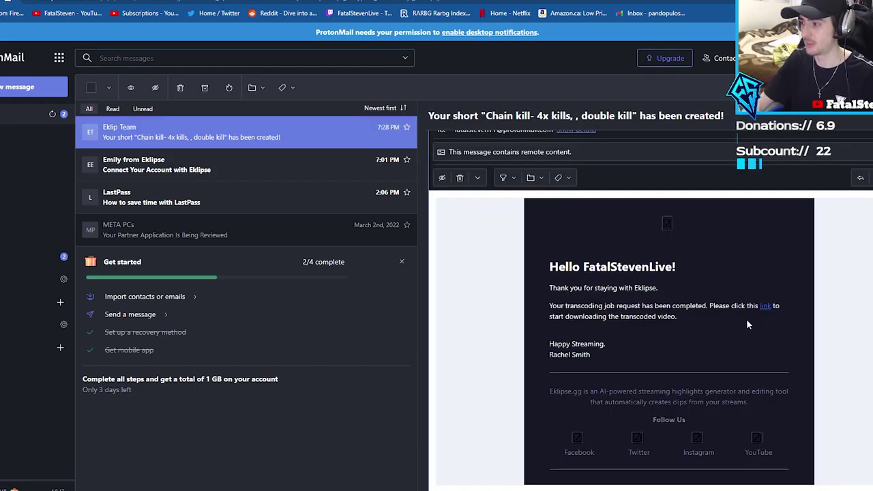
pyautogui.click(765, 307)
pyautogui.click(312, 291)
pyautogui.click(583, 316)
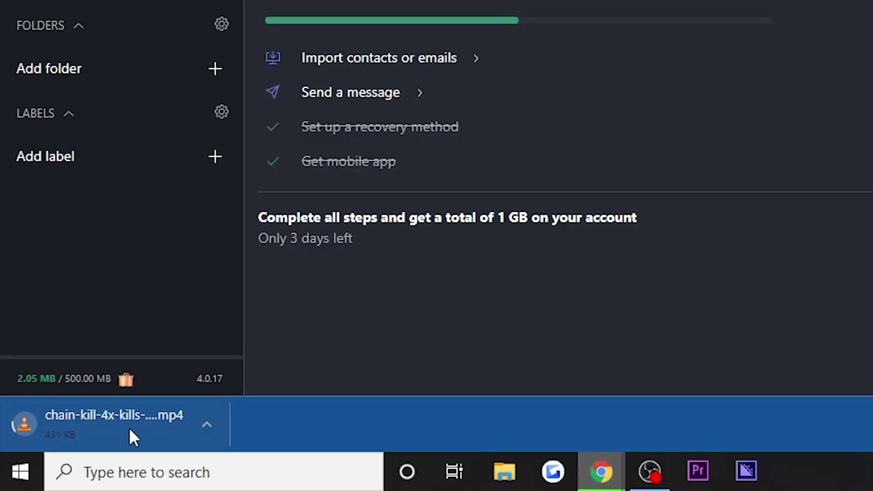